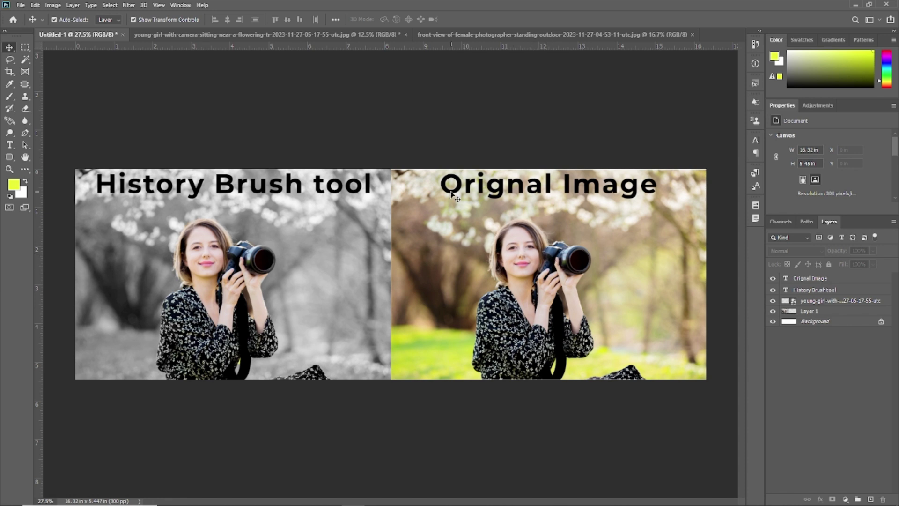
Step: Bring the photo of the girl holding a camera among blossoming trees to the front
click(255, 34)
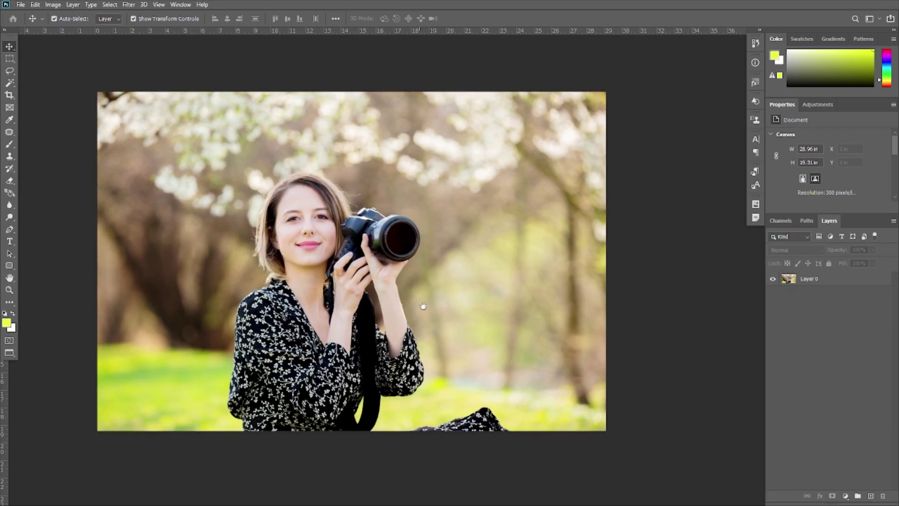
Step: Reposition the photo, choose the History Brush Tool, and bring up the Window menu
drag(424, 306, 408, 317)
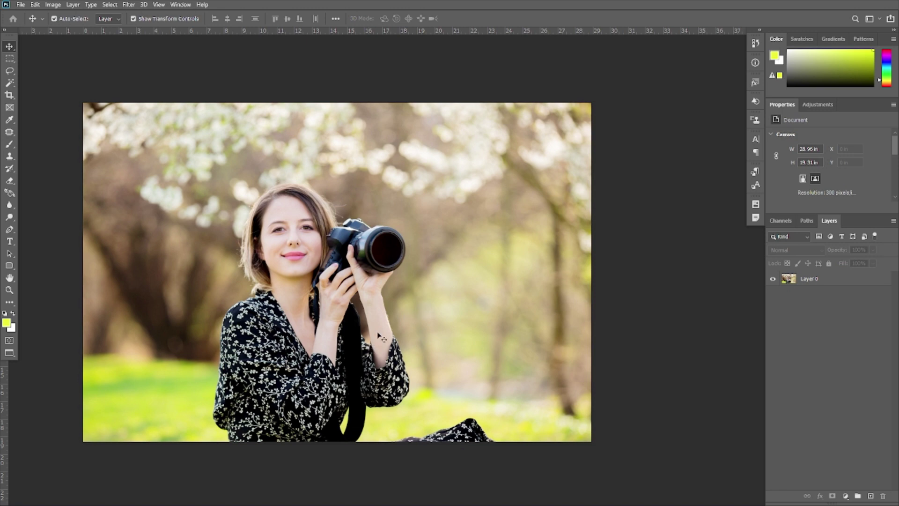
drag(345, 328, 380, 323)
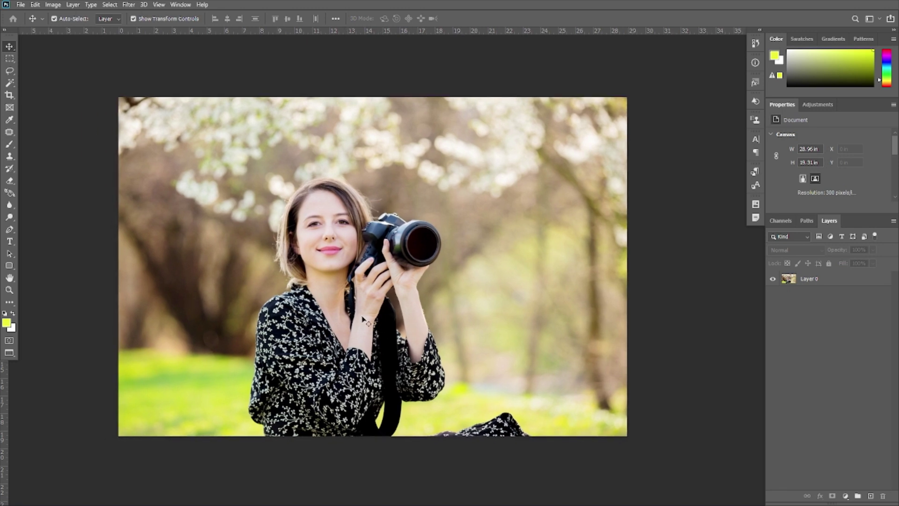
click(10, 171)
right_click(12, 174)
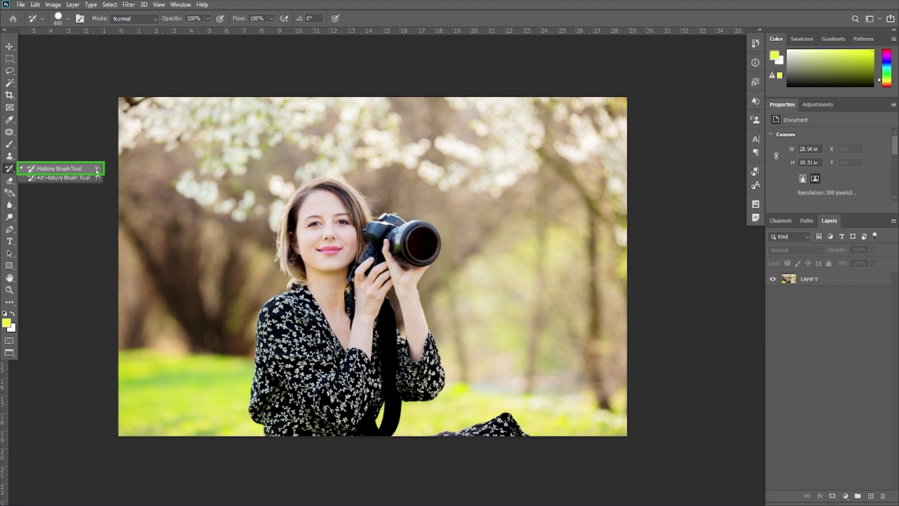
click(69, 168)
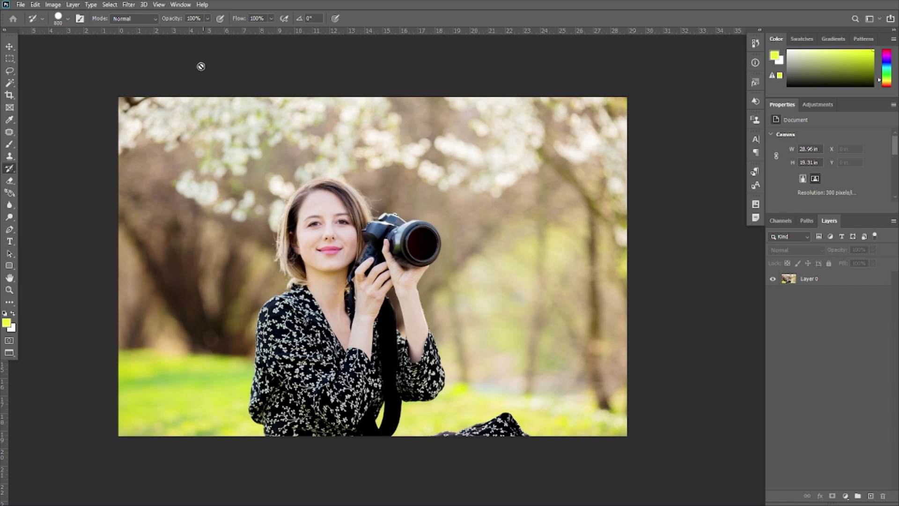
click(180, 5)
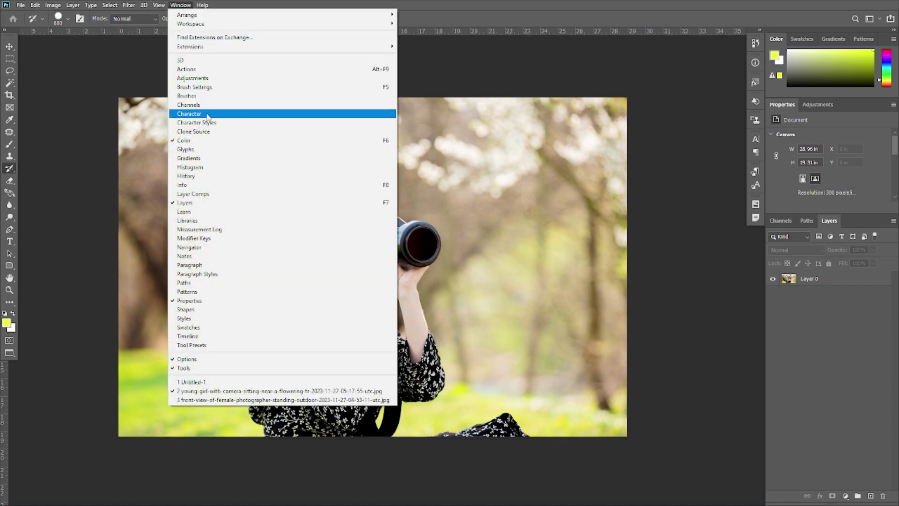
Step: Show a taller History panel, stepping to the Open state and back to Make Layer
click(271, 176)
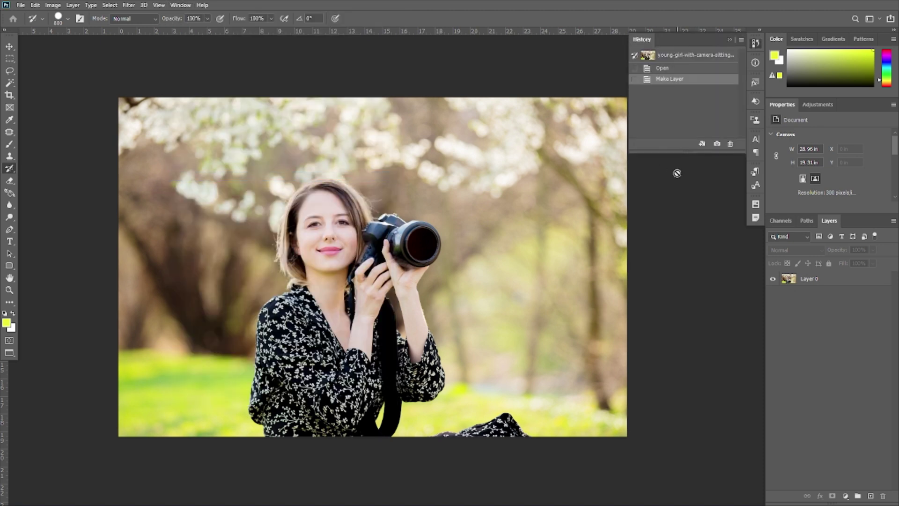
drag(686, 150, 689, 323)
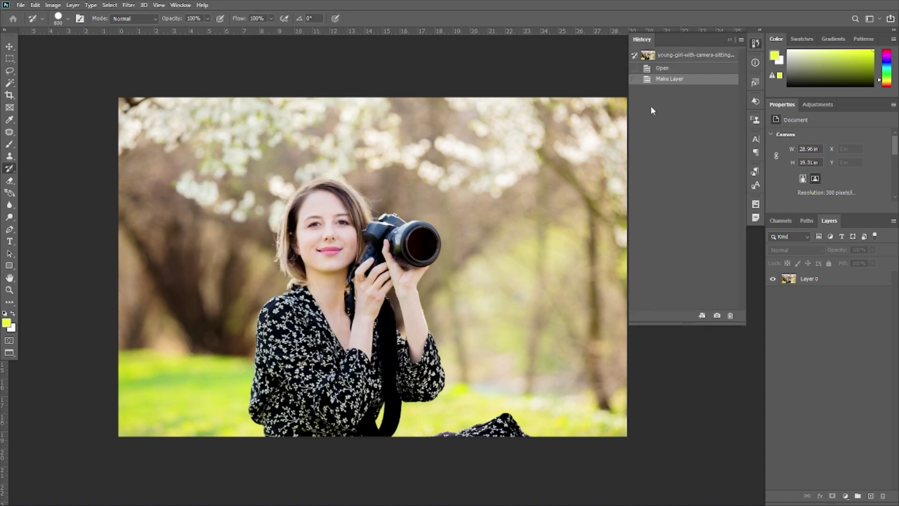
click(661, 68)
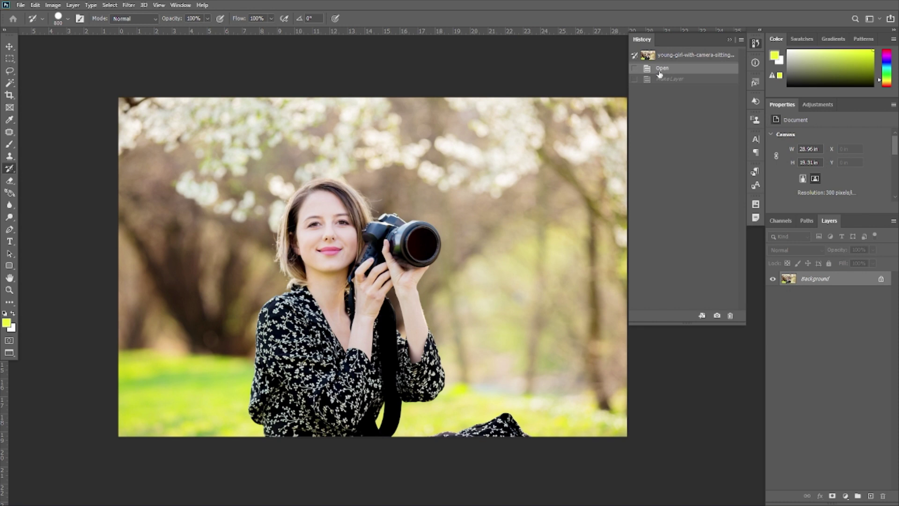
click(666, 80)
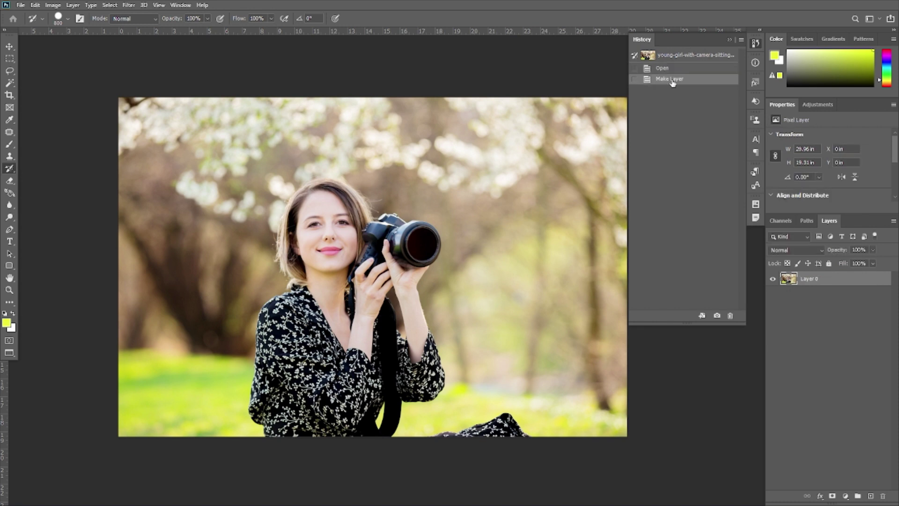
Step: Add Layer 1, then revert to the Make Layer state so it disappears
click(871, 495)
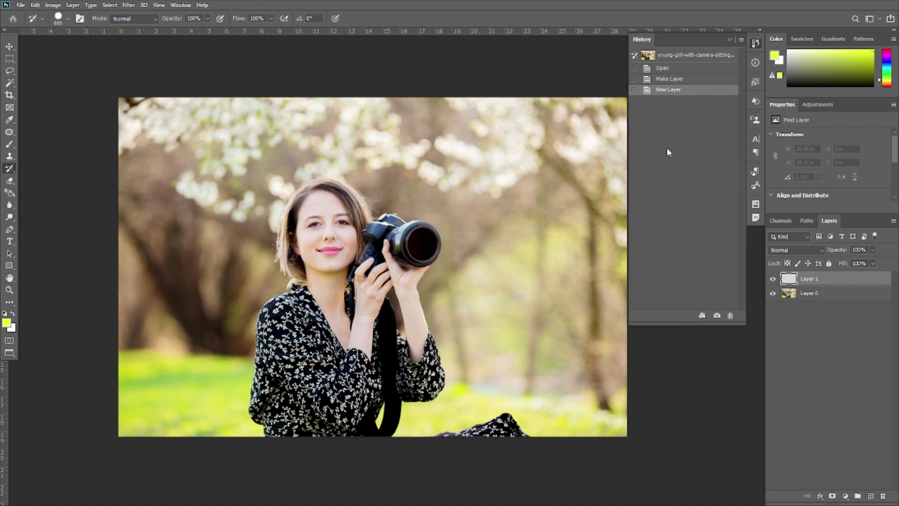
click(663, 80)
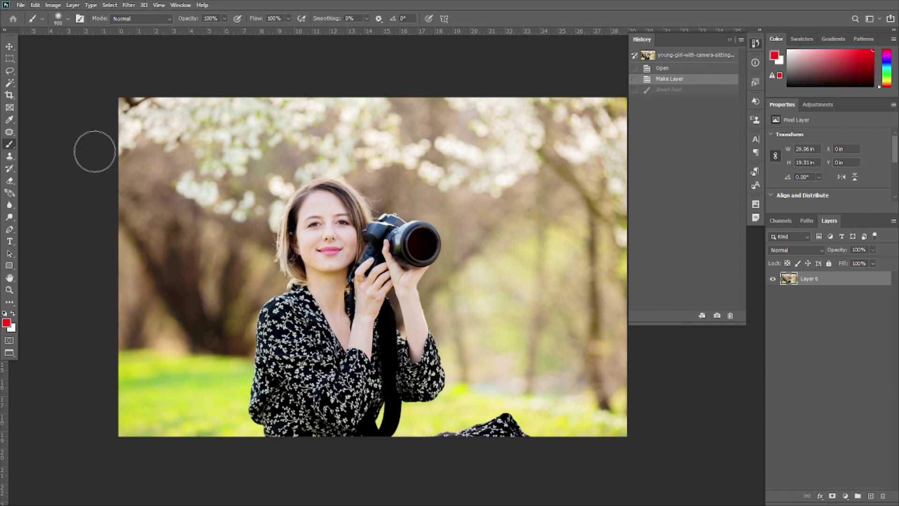
Step: With the regular Brush Tool, paint a red stroke across the top of the photo
right_click(10, 144)
click(42, 147)
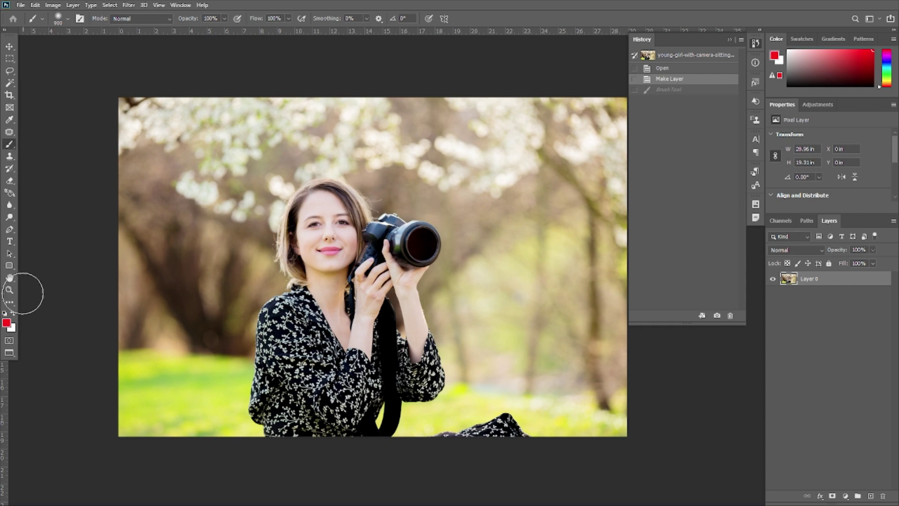
drag(201, 139, 535, 140)
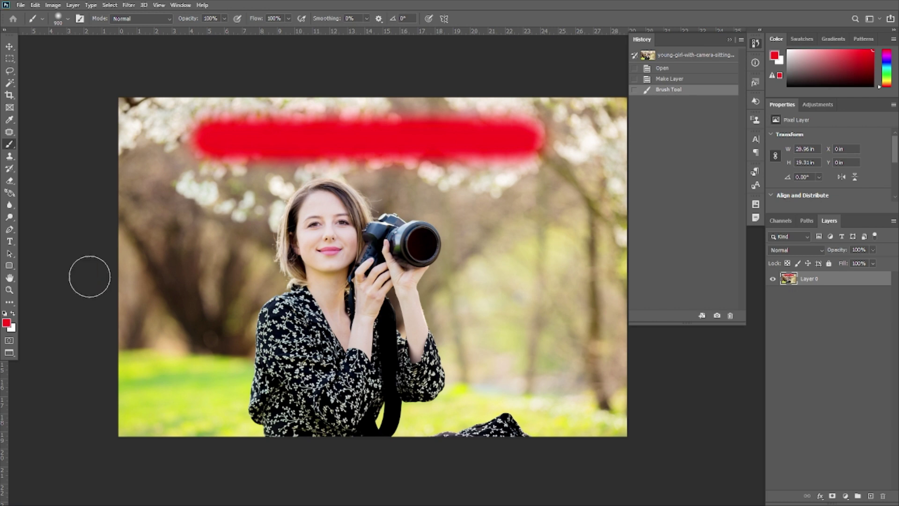
Step: Set the foreground colour to yellow fff000 and paint a vertical stroke on the right
click(7, 323)
text(fff000)
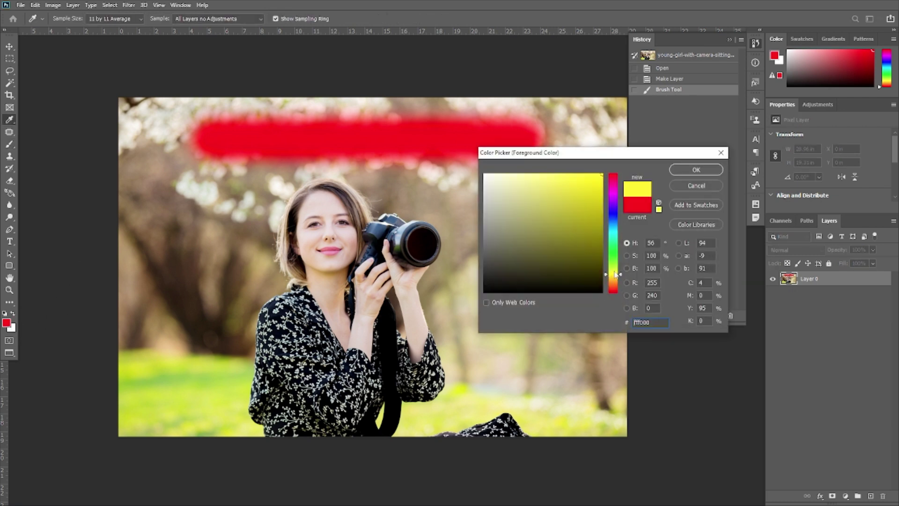
key(Return)
drag(551, 213, 564, 377)
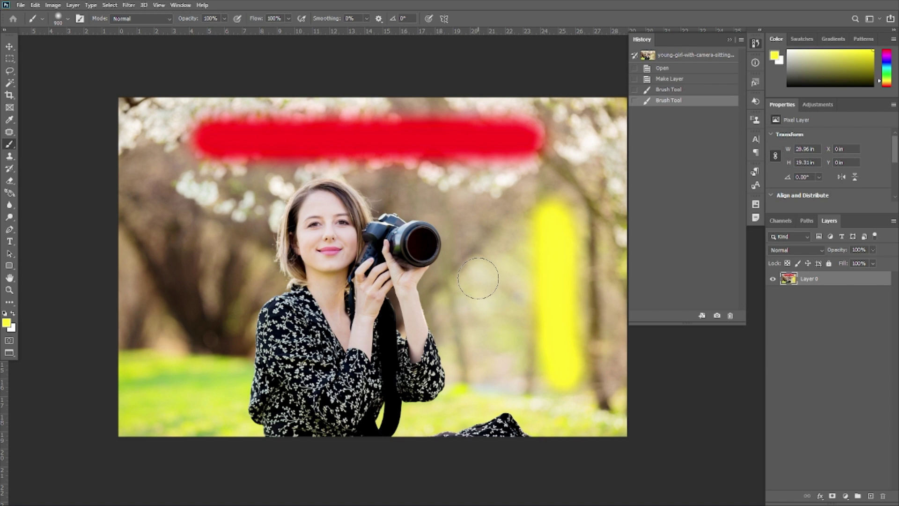
Step: Step back to the first Brush Tool state, then to Make Layer, removing both strokes
click(668, 91)
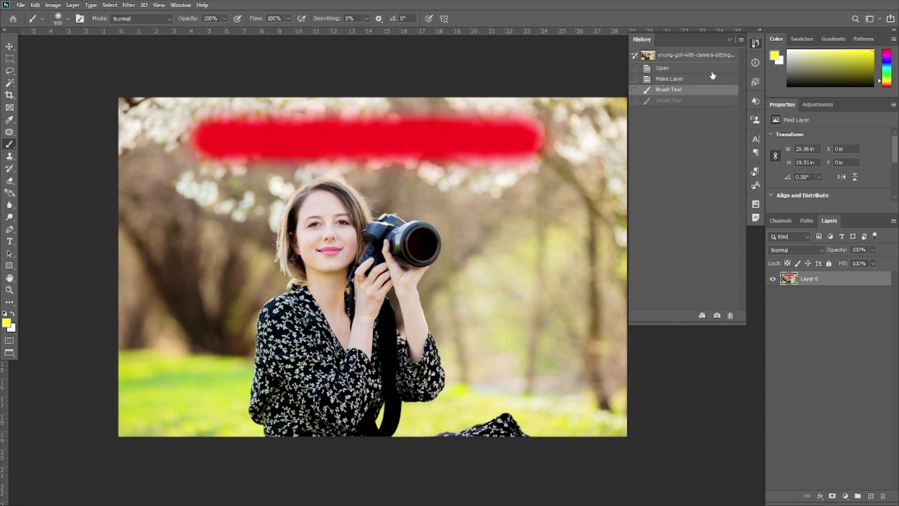
click(673, 80)
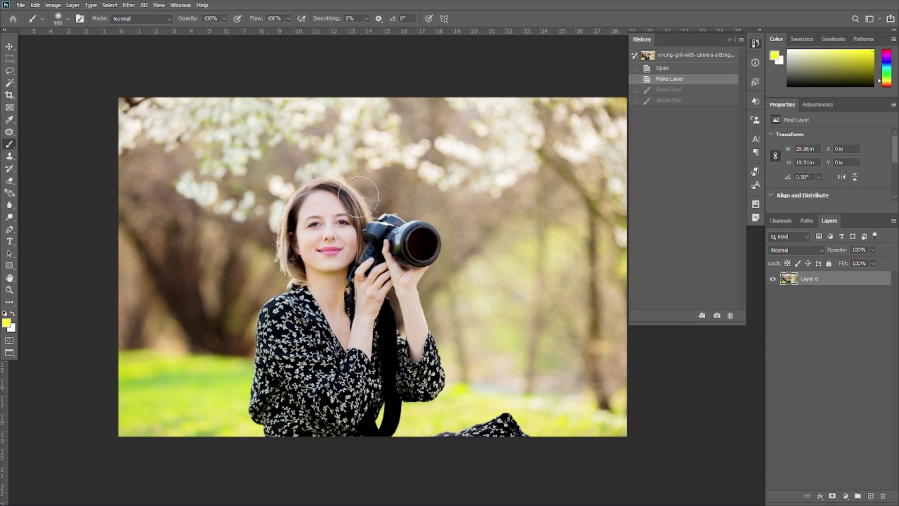
click(35, 5)
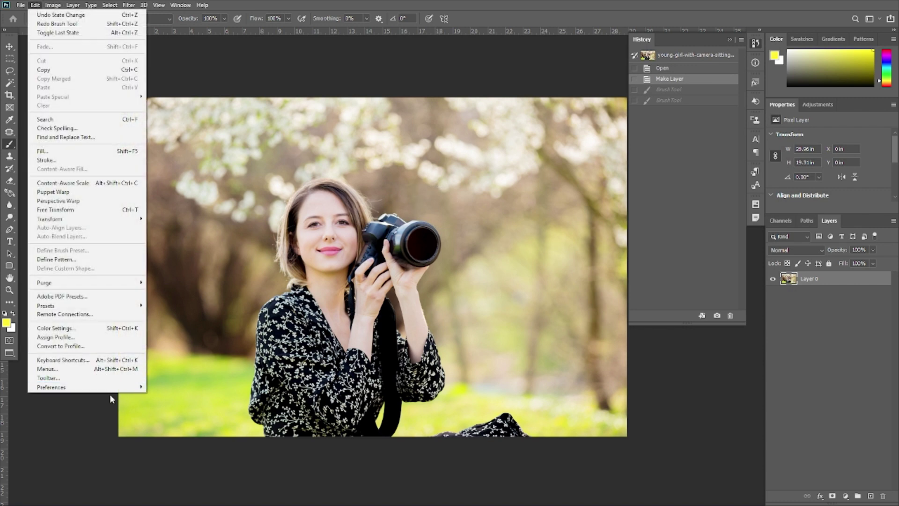
mouse_move(92, 387)
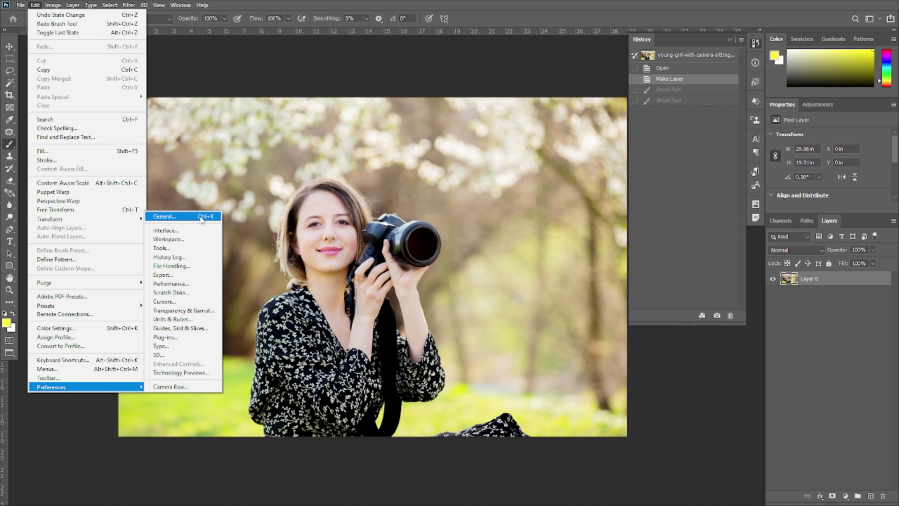
click(670, 185)
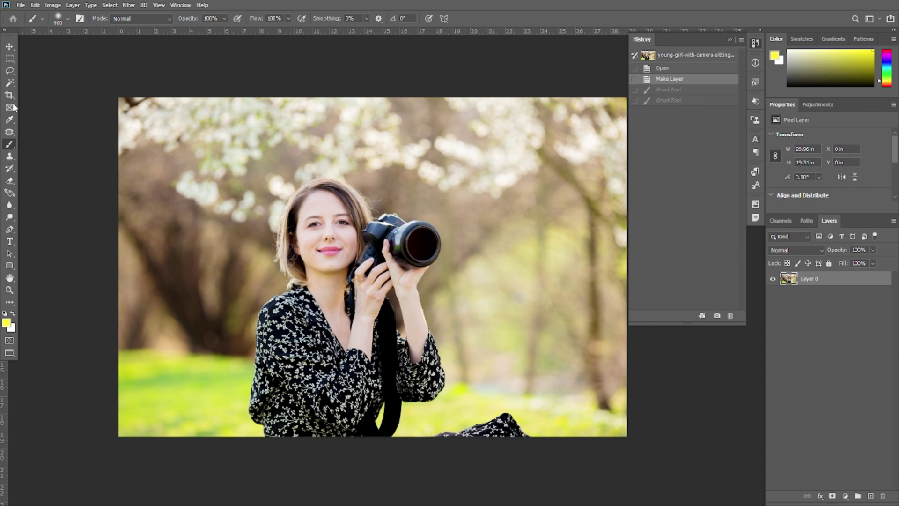
Step: Cover the photo with yellow strokes and dabs, then revert to the first Brush Tool state
drag(246, 133, 338, 135)
drag(375, 132, 438, 131)
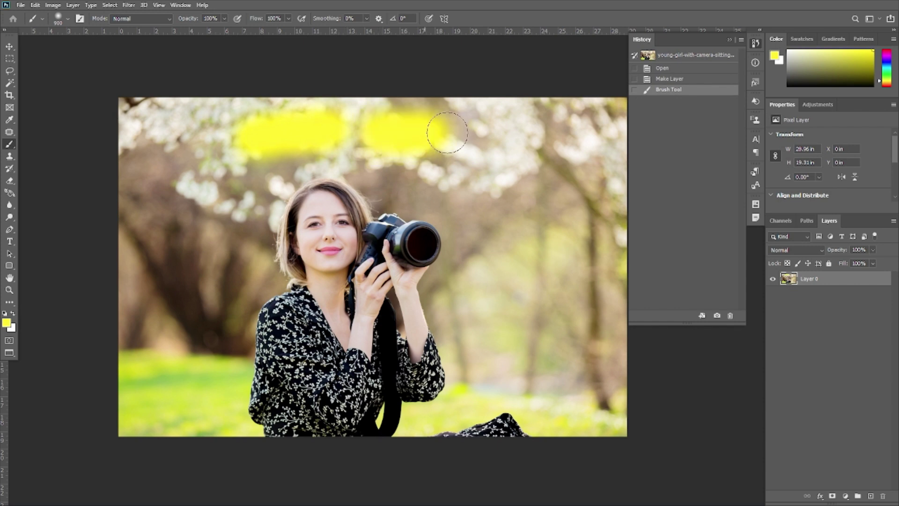
drag(452, 237, 451, 276)
drag(452, 364, 385, 370)
click(208, 361)
click(185, 252)
click(252, 246)
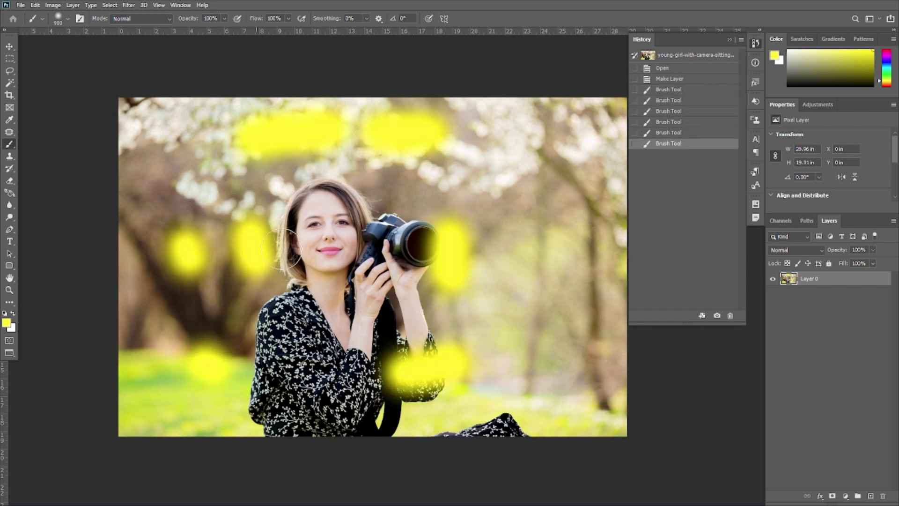
click(299, 258)
click(333, 245)
click(370, 263)
click(511, 253)
click(533, 255)
click(576, 257)
click(572, 317)
click(552, 349)
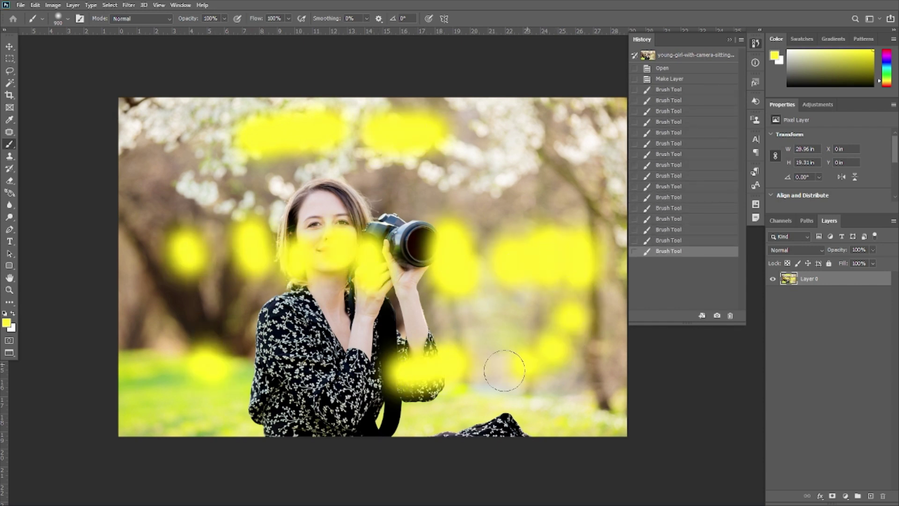
click(516, 366)
click(462, 360)
click(323, 353)
click(294, 349)
mouse_move(294, 349)
mouse_down()
mouse_move(339, 332)
mouse_move(397, 331)
mouse_up()
mouse_move(742, 267)
mouse_down()
mouse_move(745, 156)
mouse_move(737, 279)
mouse_move(734, 177)
mouse_move(746, 245)
mouse_move(687, 93)
mouse_up()
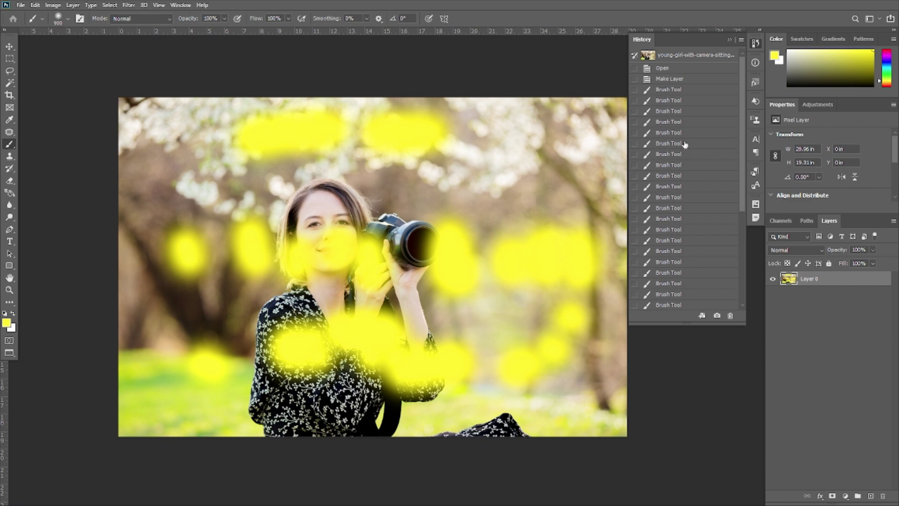
click(671, 90)
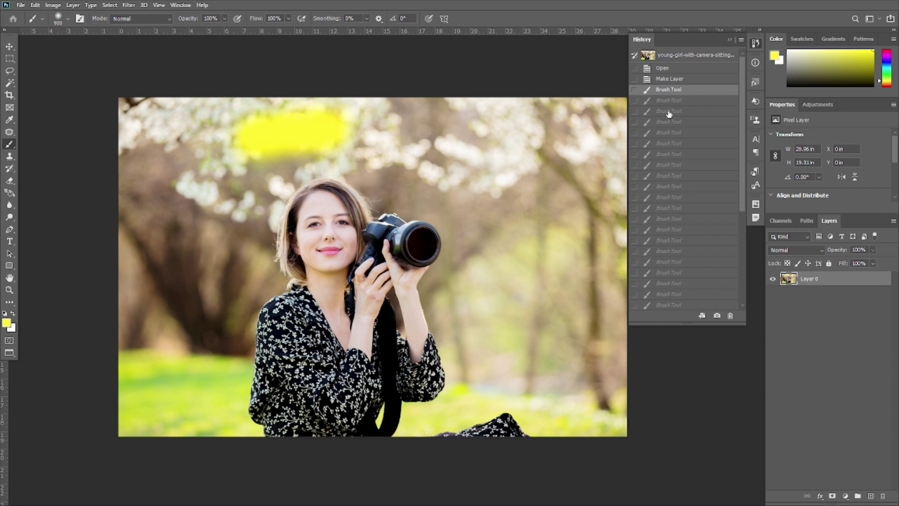
Step: Revert history to the Open state and apply Image > Adjustments > Desaturate
click(665, 68)
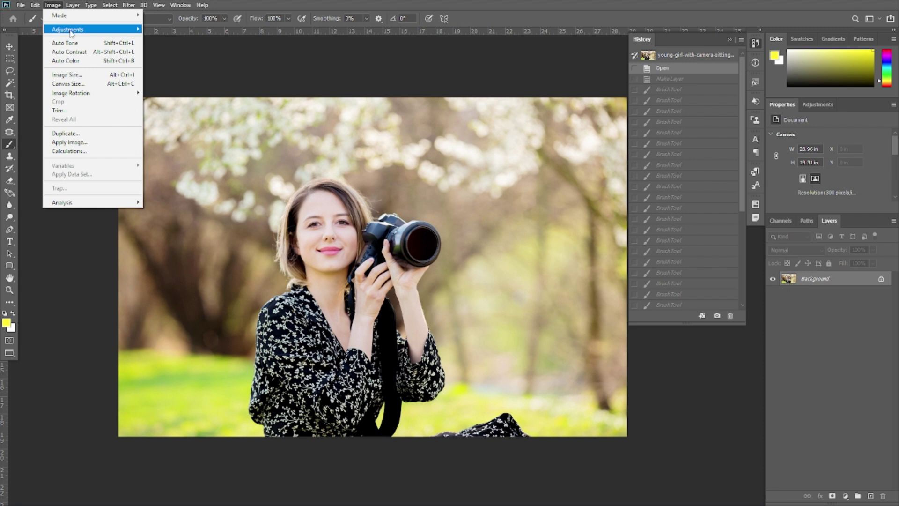
mouse_move(72, 32)
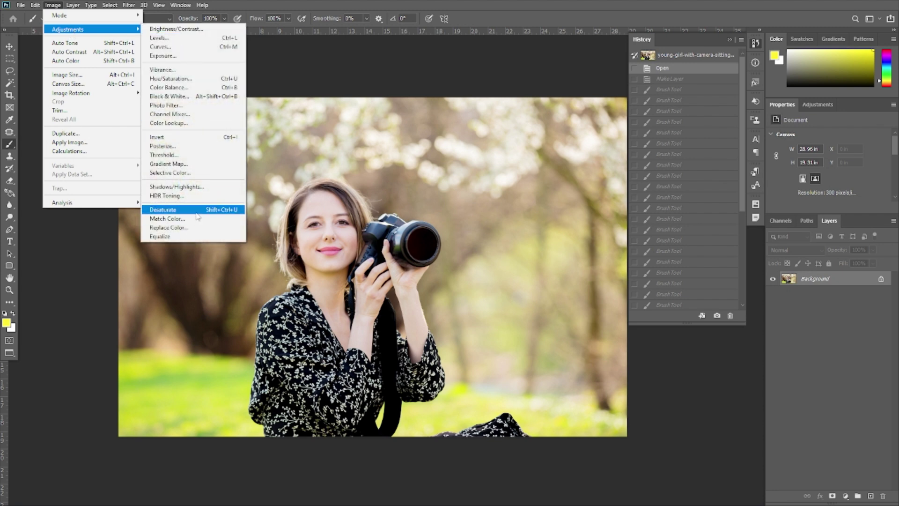
click(230, 212)
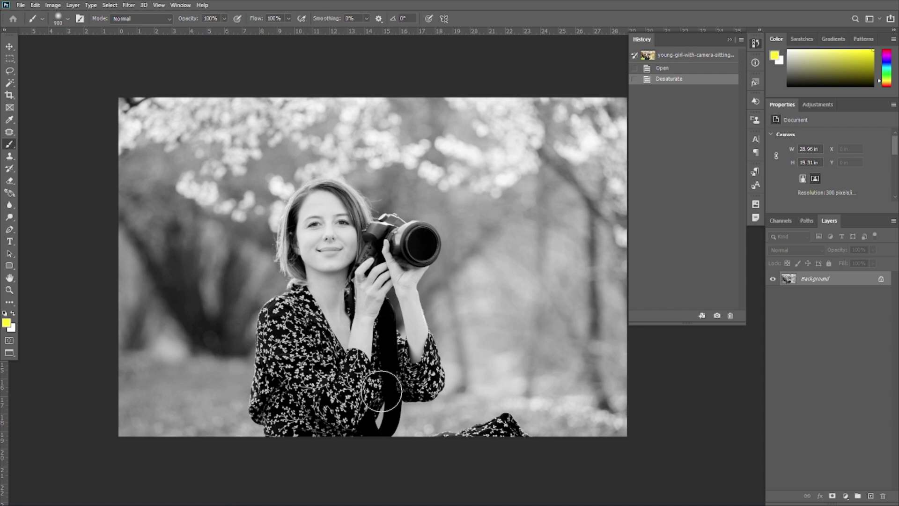
Step: With the History Brush Tool, paint colour back onto the girl's face, neck and chest
right_click(9, 146)
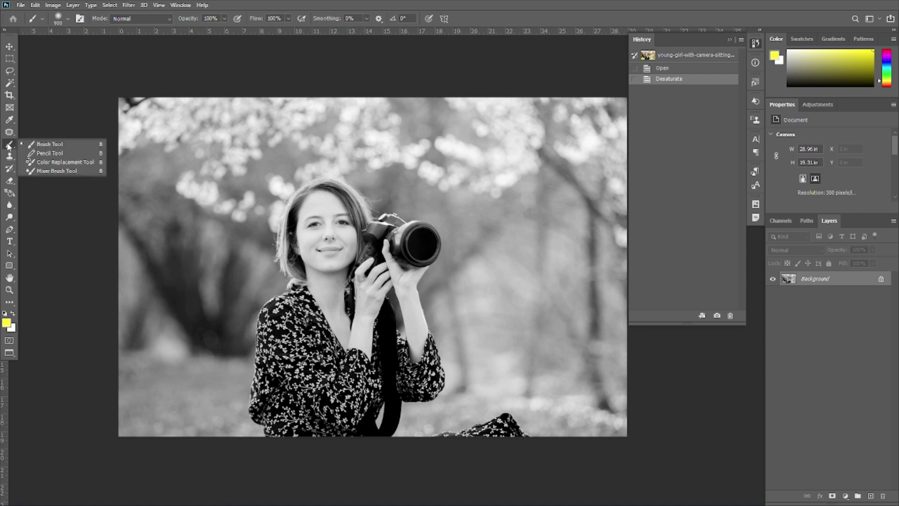
click(9, 169)
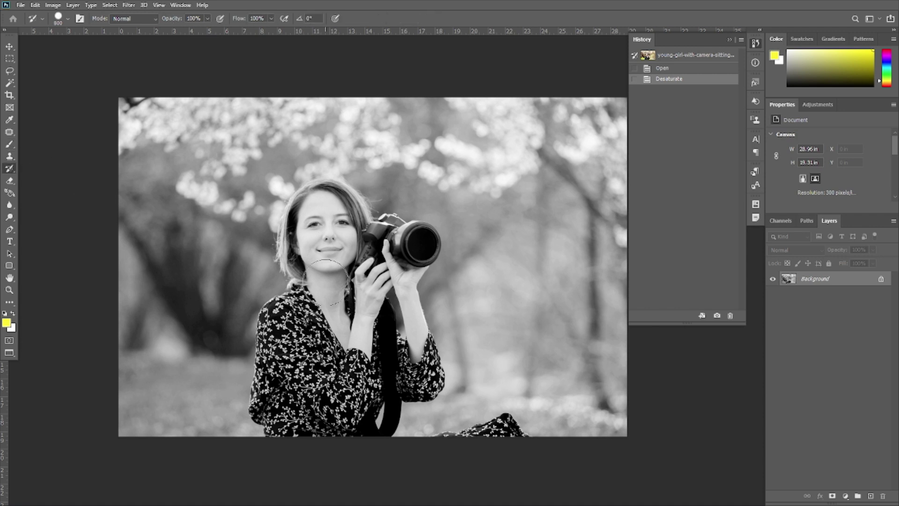
mouse_move(318, 204)
mouse_down()
mouse_move(322, 296)
mouse_move(318, 265)
mouse_up()
mouse_move(306, 248)
mouse_down()
mouse_move(312, 224)
mouse_move(338, 233)
mouse_up()
drag(309, 327, 319, 351)
drag(281, 304, 299, 384)
mouse_move(347, 347)
mouse_down()
mouse_move(360, 374)
mouse_move(313, 397)
mouse_up()
Step: Restore colour to the hands, wrist, cheek and hair, redoing one stroke after an undo
drag(361, 300, 370, 328)
mouse_move(374, 356)
mouse_down()
mouse_move(387, 377)
mouse_move(393, 319)
mouse_up()
mouse_move(374, 290)
mouse_down()
mouse_move(402, 281)
mouse_move(408, 246)
mouse_move(426, 252)
mouse_up()
mouse_move(403, 225)
mouse_down()
mouse_move(431, 262)
mouse_move(398, 253)
mouse_up()
mouse_move(361, 248)
mouse_down()
mouse_move(347, 257)
mouse_move(364, 236)
mouse_up()
drag(361, 229, 349, 216)
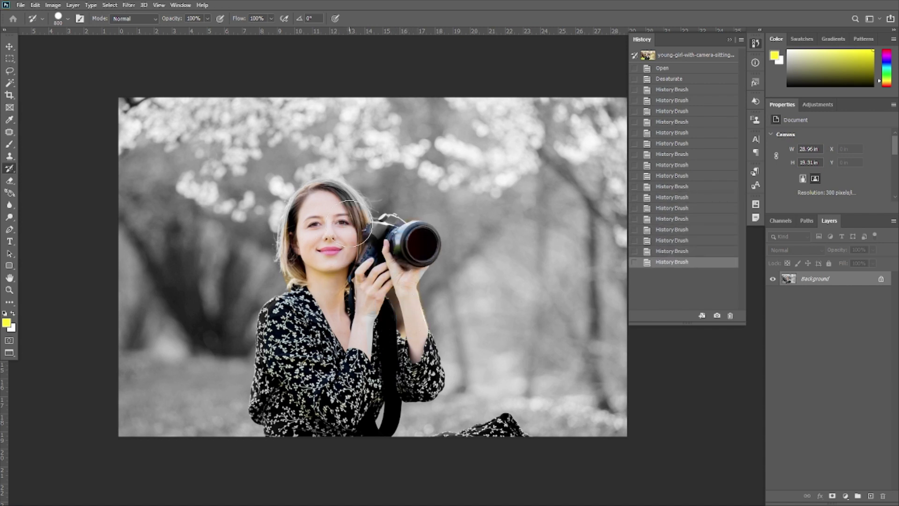
drag(304, 234, 292, 248)
mouse_move(278, 248)
mouse_down()
mouse_move(300, 286)
mouse_move(327, 267)
mouse_move(280, 270)
mouse_move(323, 225)
mouse_move(326, 206)
mouse_up()
key(ctrl+z)
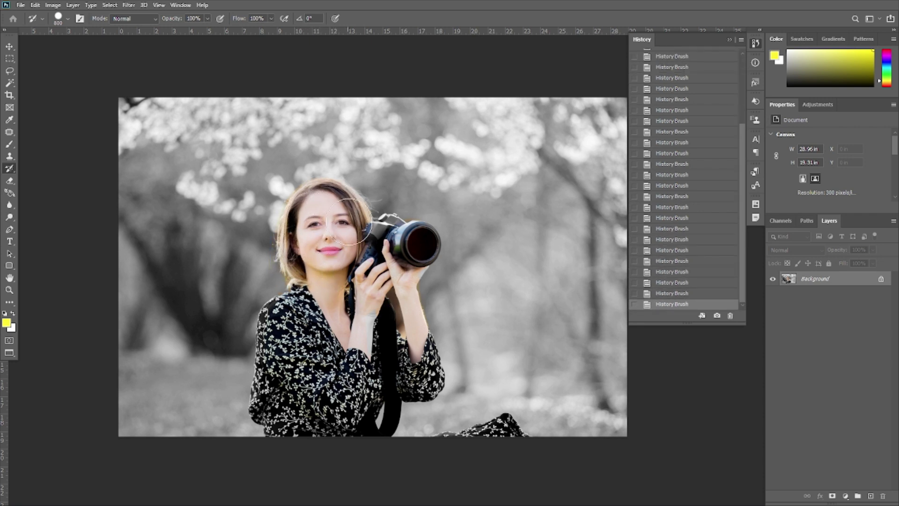
mouse_move(365, 270)
mouse_down()
mouse_move(350, 327)
mouse_move(375, 313)
mouse_move(419, 379)
mouse_move(407, 345)
mouse_up()
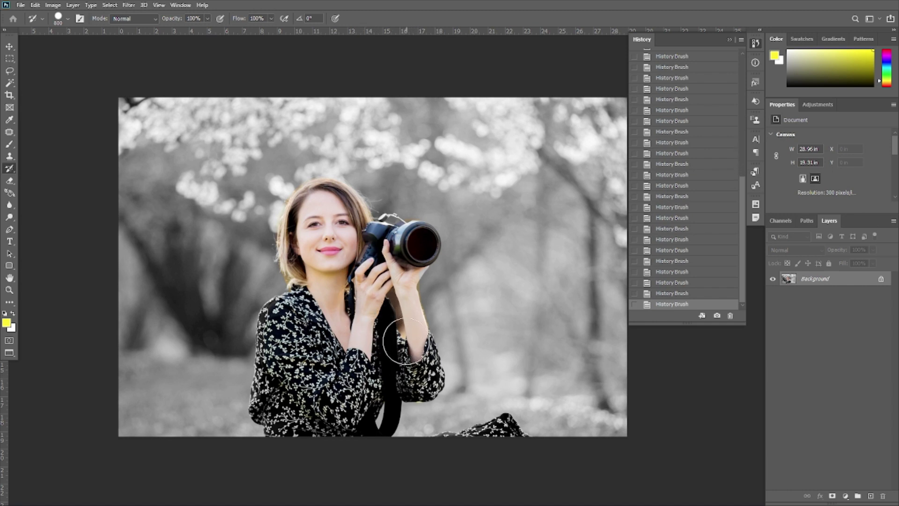
drag(405, 259, 377, 249)
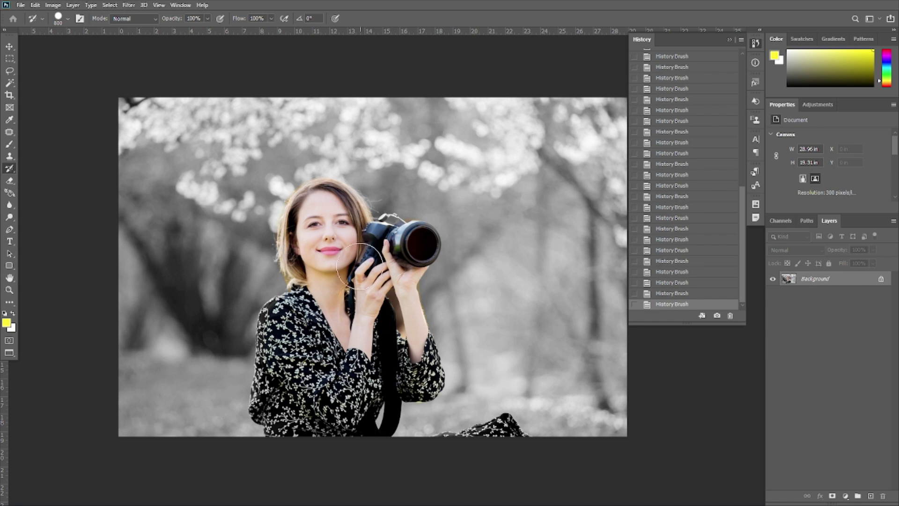
Step: Choose the Hard Round brush from the enlarged brush preset picker
click(69, 19)
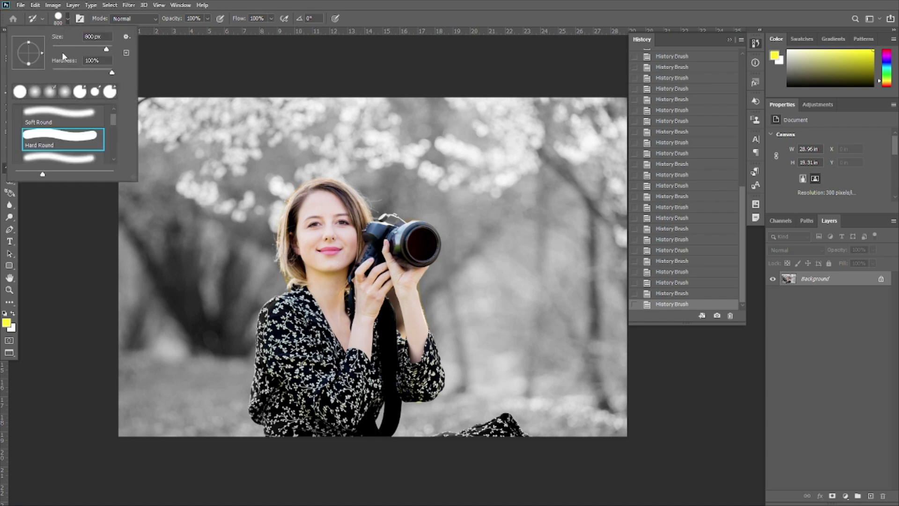
mouse_move(135, 178)
mouse_down()
mouse_move(280, 287)
mouse_move(329, 355)
mouse_up()
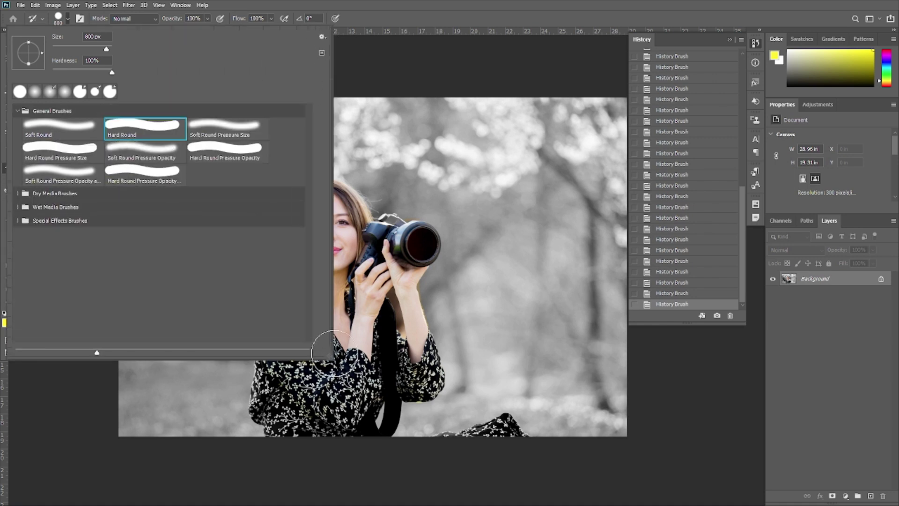
double_click(126, 126)
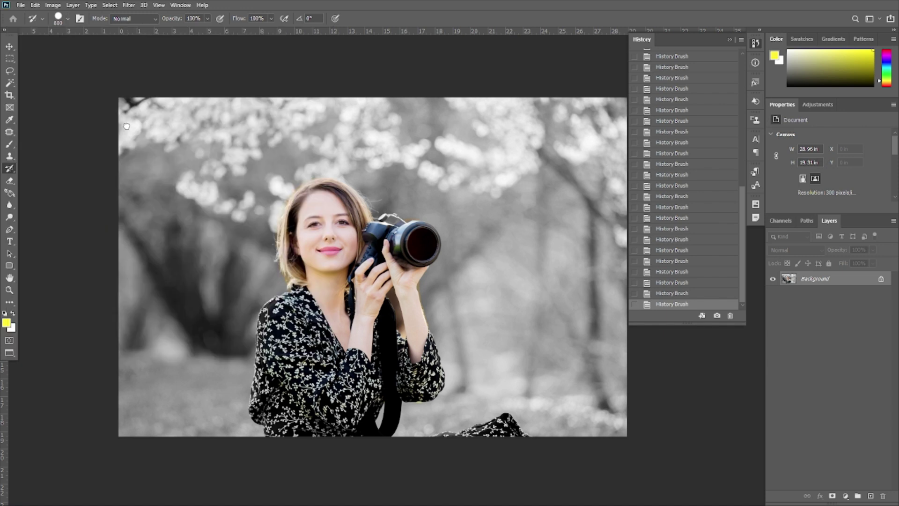
scroll(337, 279, down, 2)
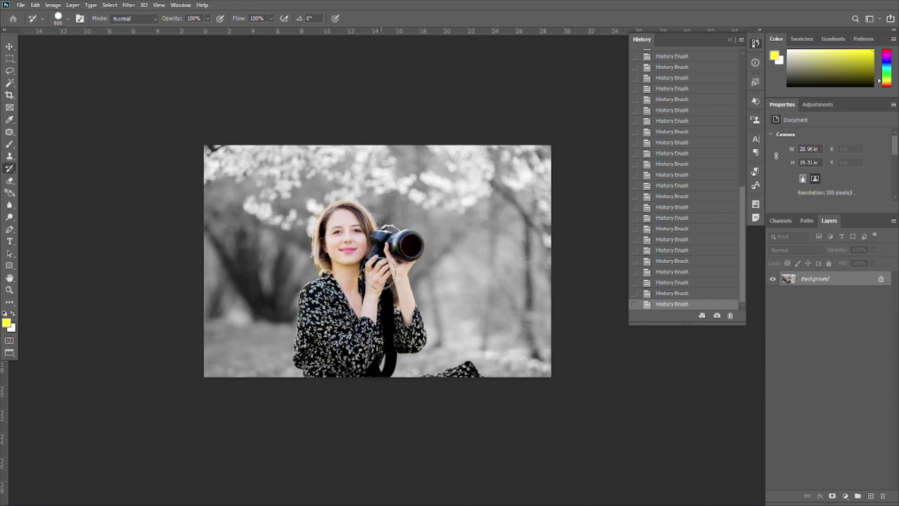
scroll(373, 266, up, 1)
scroll(372, 267, right, 1)
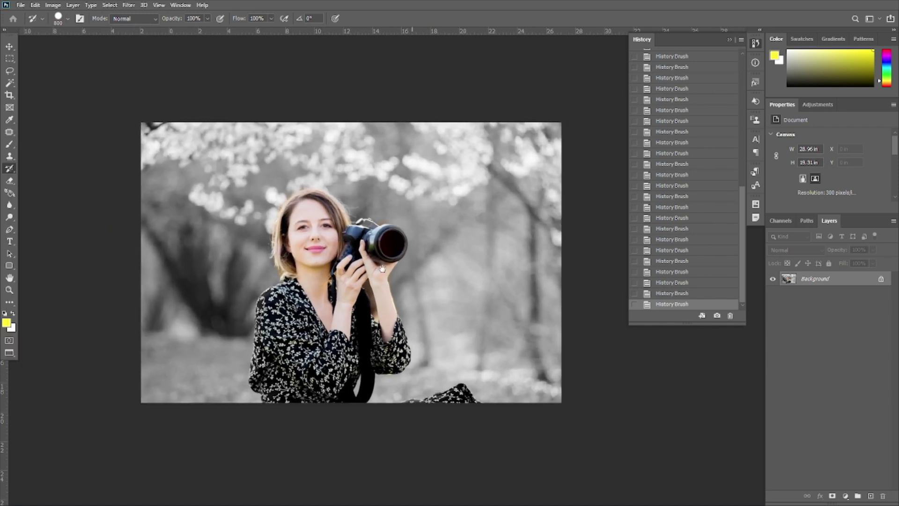
click(676, 294)
scroll(679, 134, up, 3)
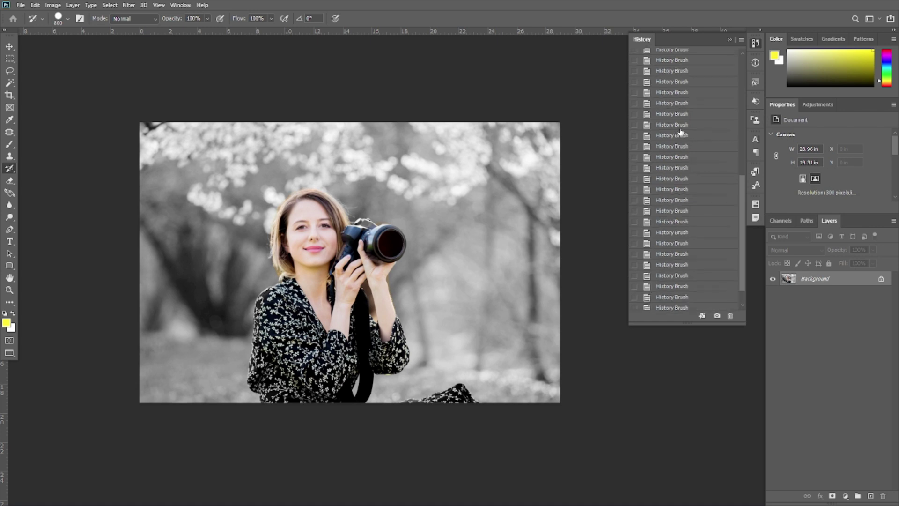
click(672, 136)
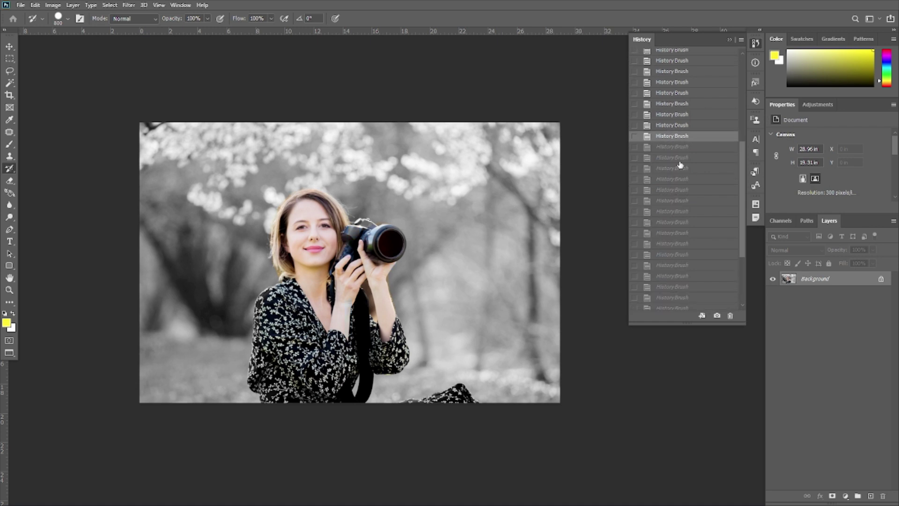
scroll(679, 149, up, 1)
click(672, 137)
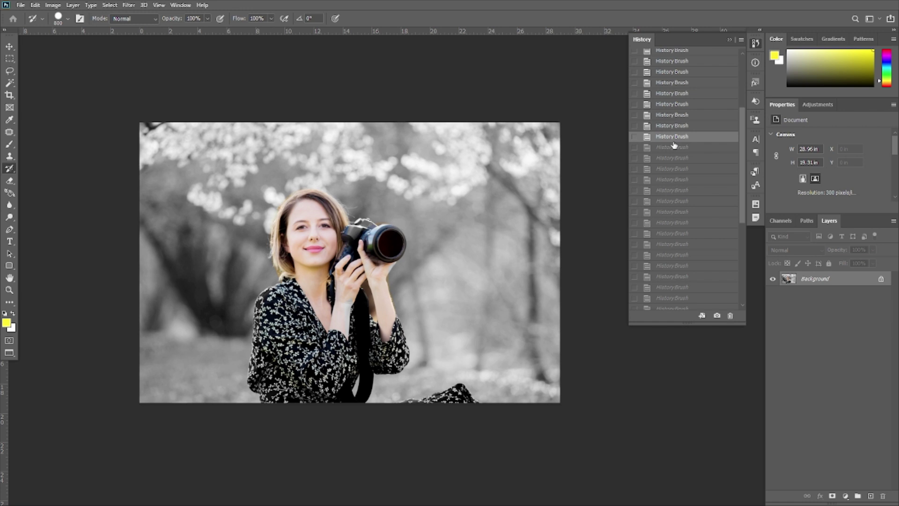
click(673, 127)
scroll(680, 147, up, 2)
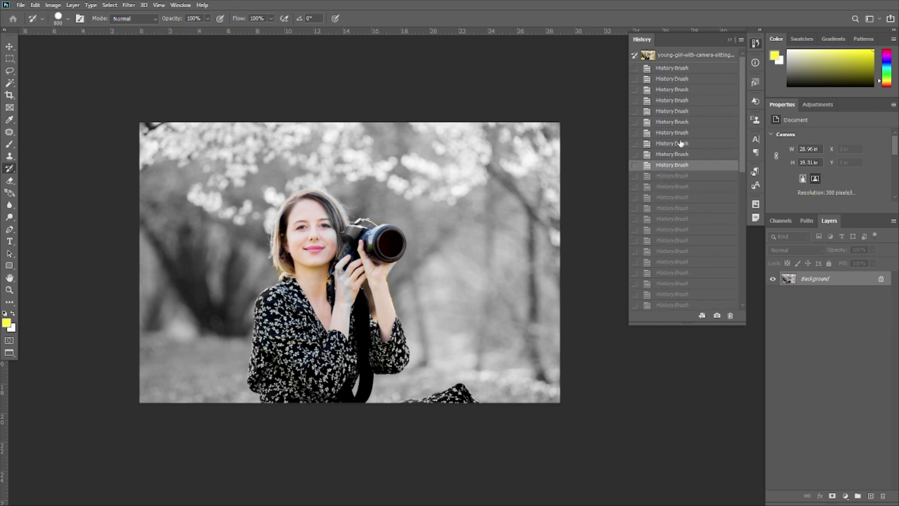
click(681, 144)
click(675, 69)
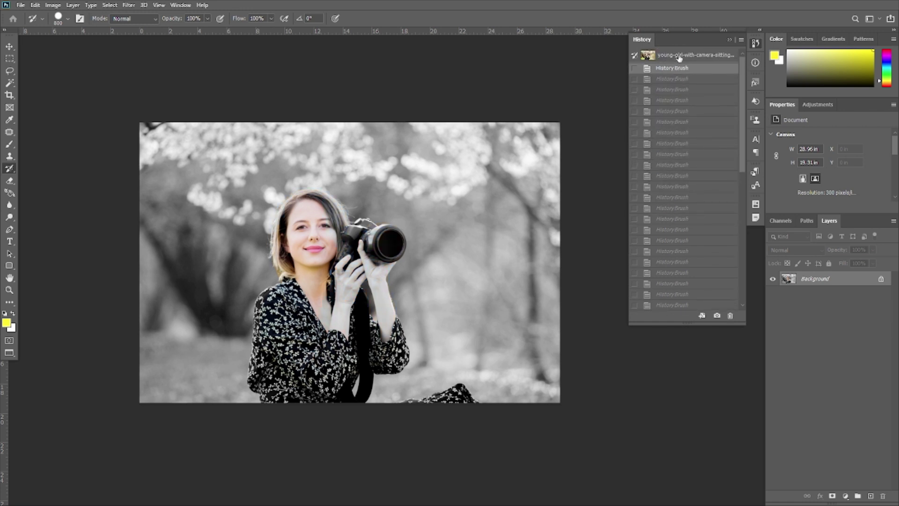
click(680, 56)
scroll(675, 134, down, 4)
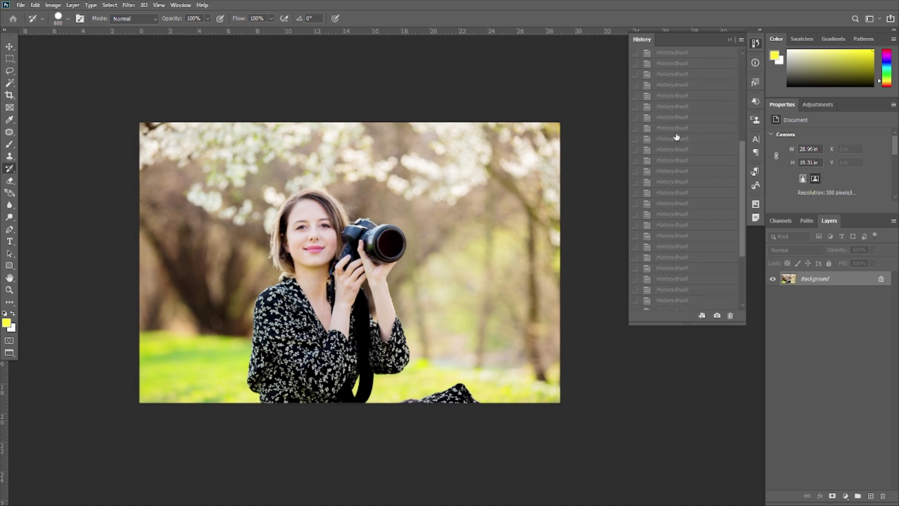
click(673, 304)
scroll(696, 217, up, 4)
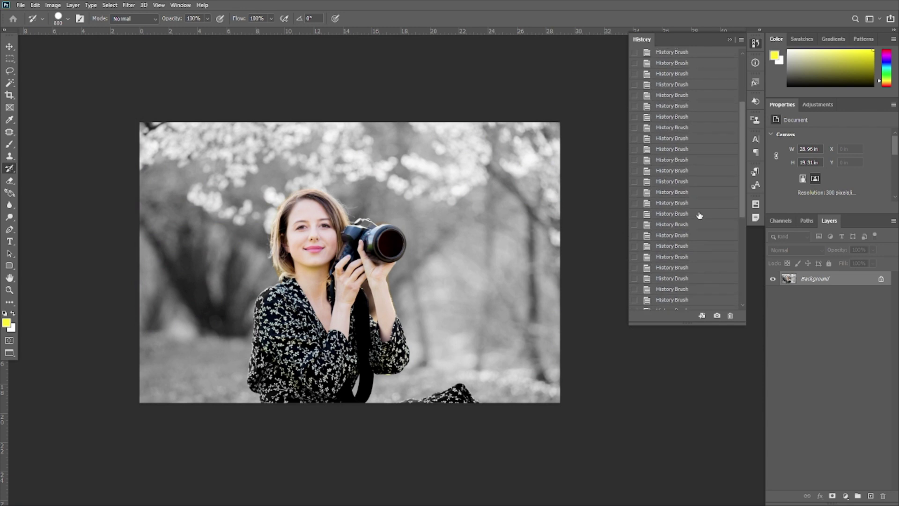
click(676, 56)
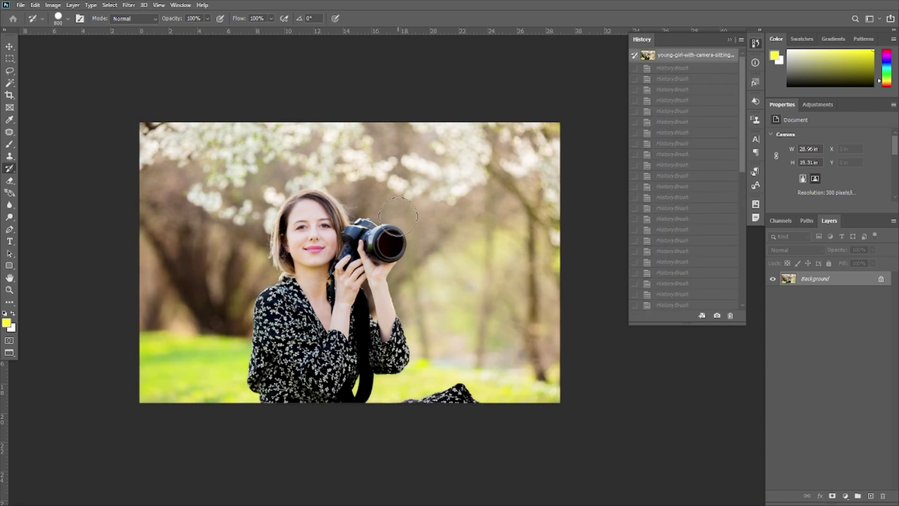
scroll(398, 216, down, 2)
scroll(532, 204, up, 2)
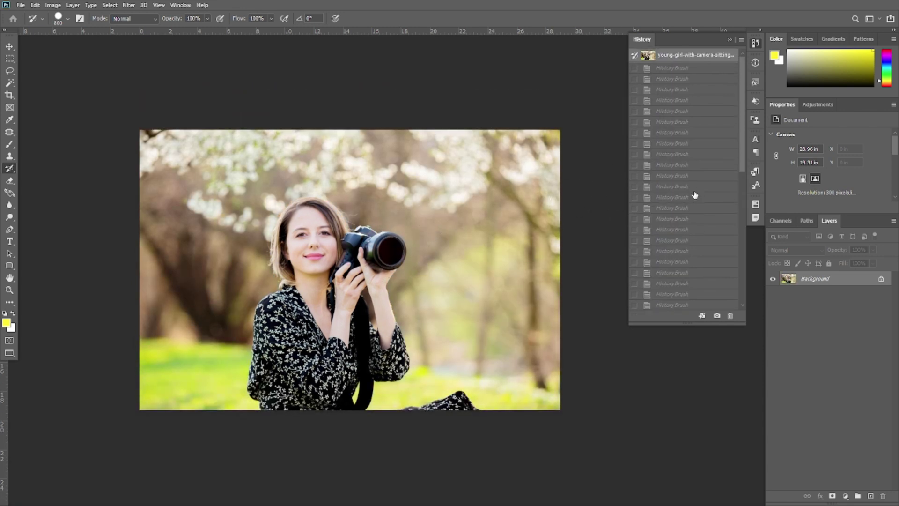
scroll(696, 201, down, 5)
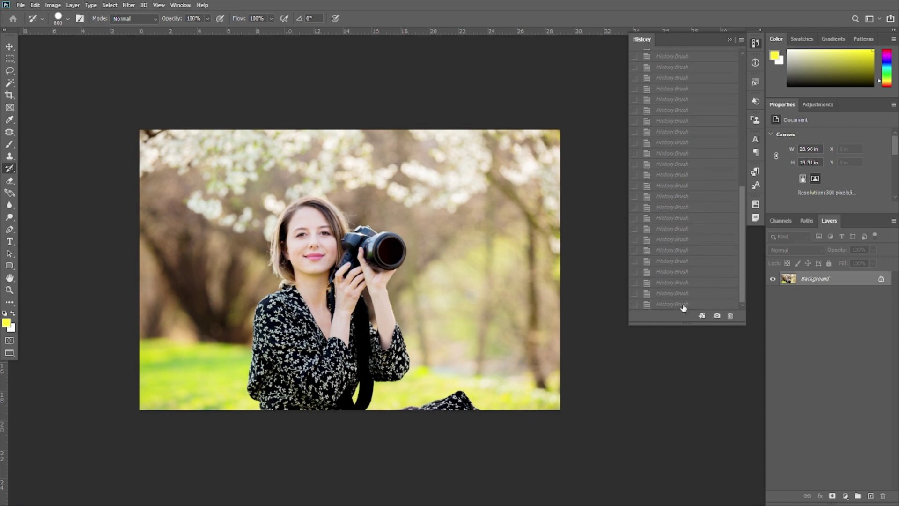
click(674, 304)
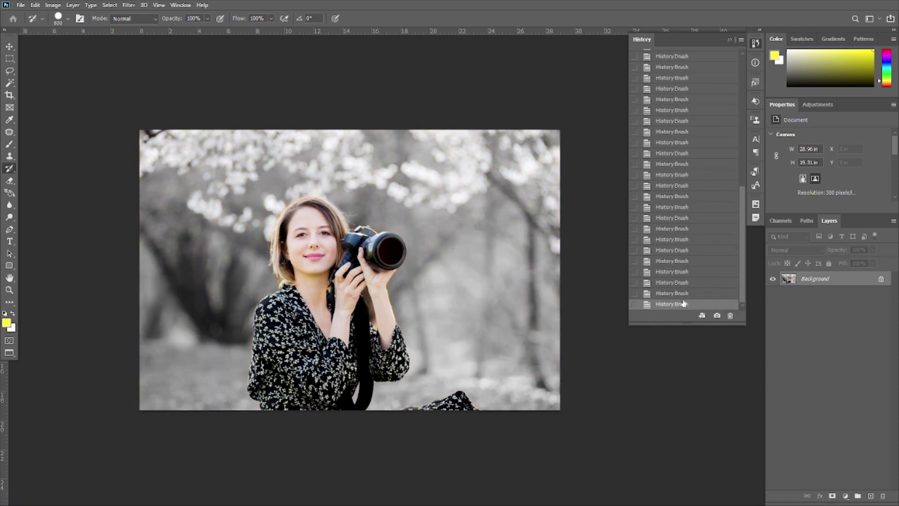